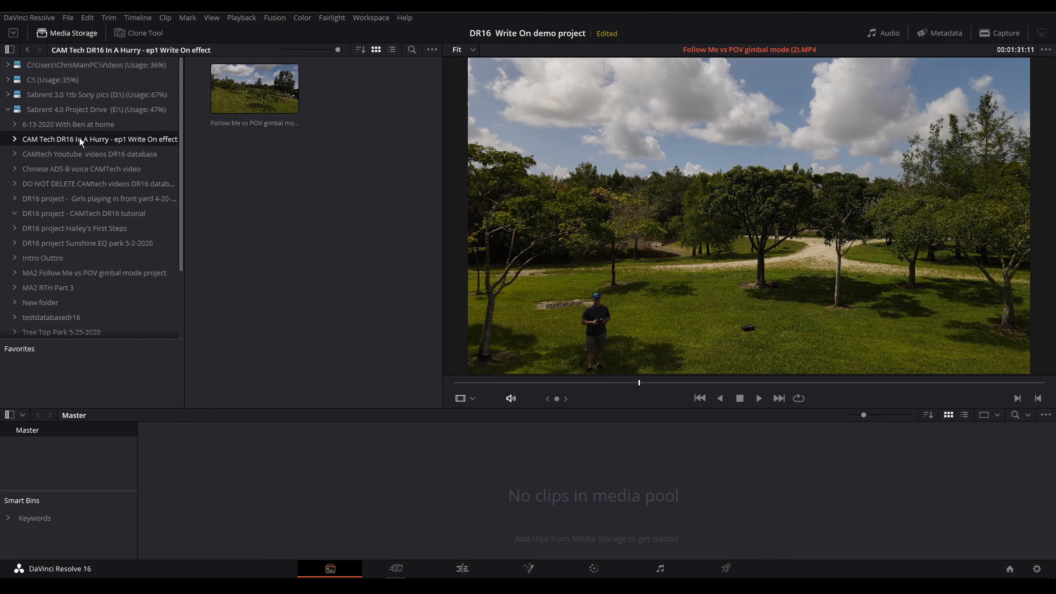
Add the Follow Me vs POV gimbal mode (2).MP4 clip to the media pool and place it on Video 1 of a new timeline
drag(237, 85, 360, 459)
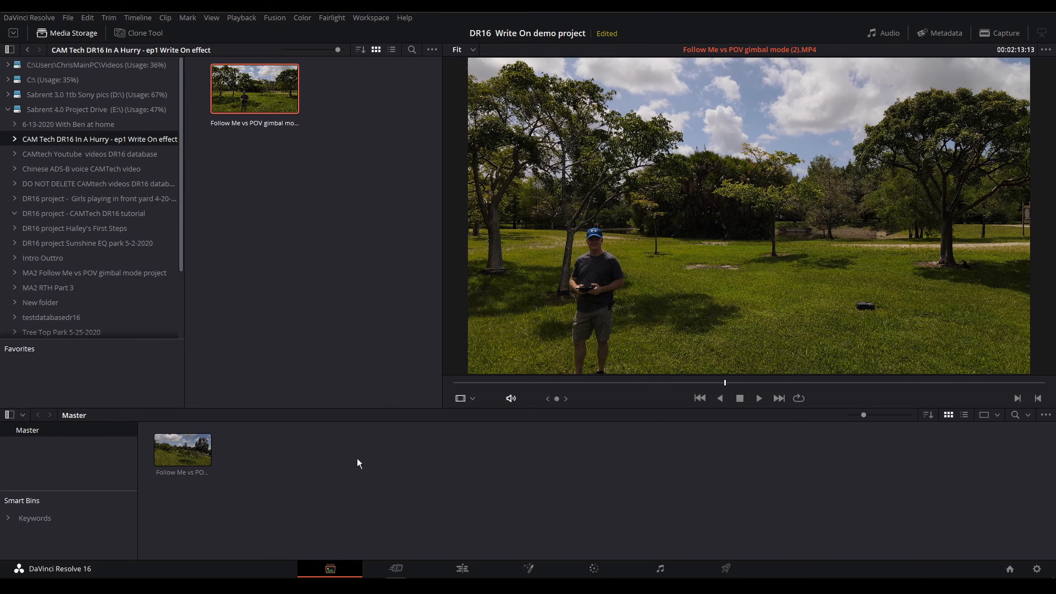
click(462, 569)
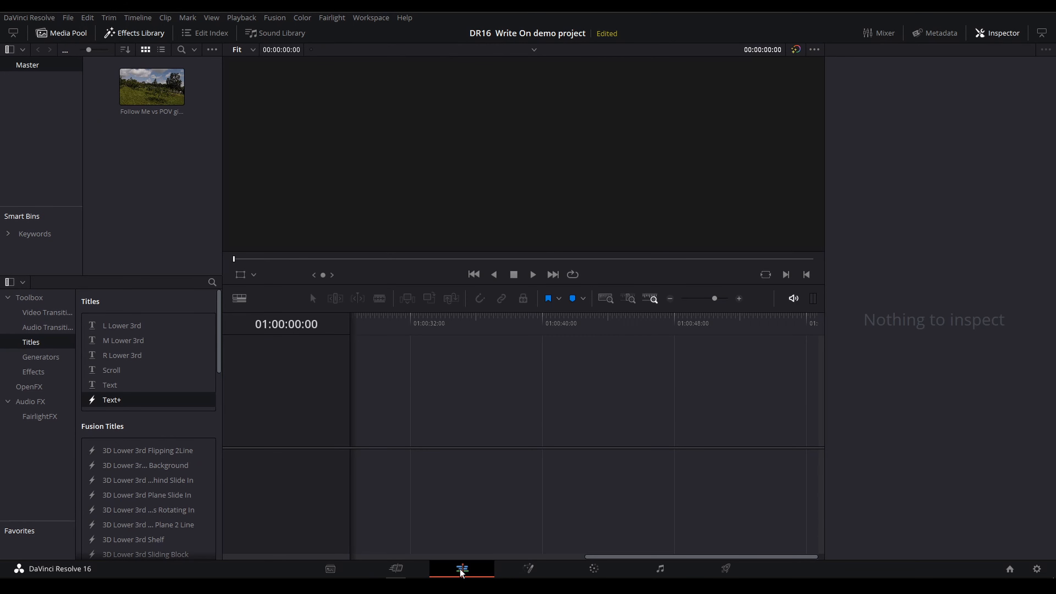
drag(152, 87, 417, 425)
Place a Text+ title on a new Video 2 track above the footage, ending at 01:03:05:25
click(610, 321)
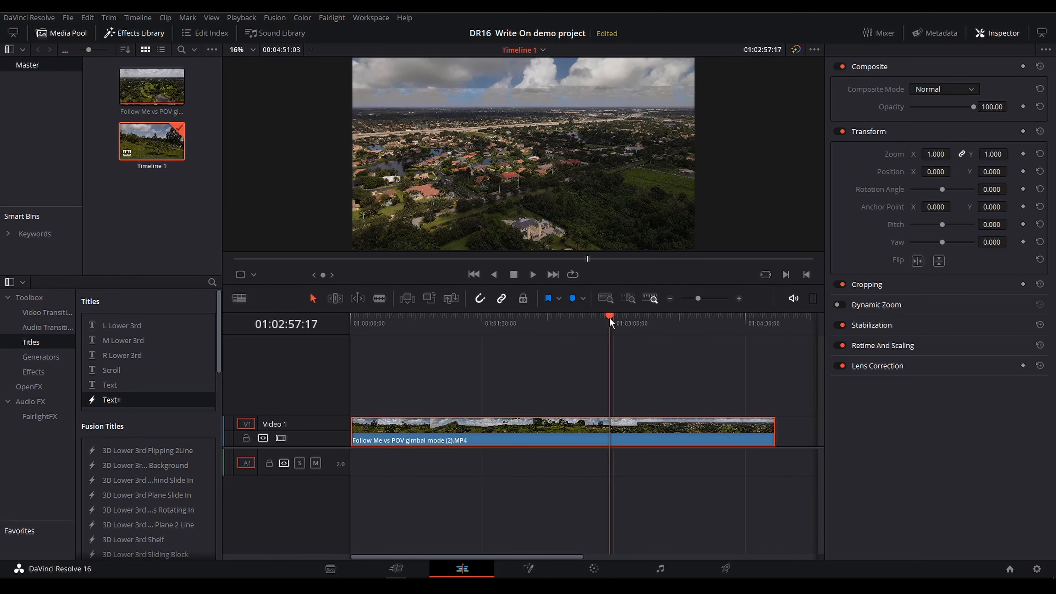
drag(611, 315, 622, 321)
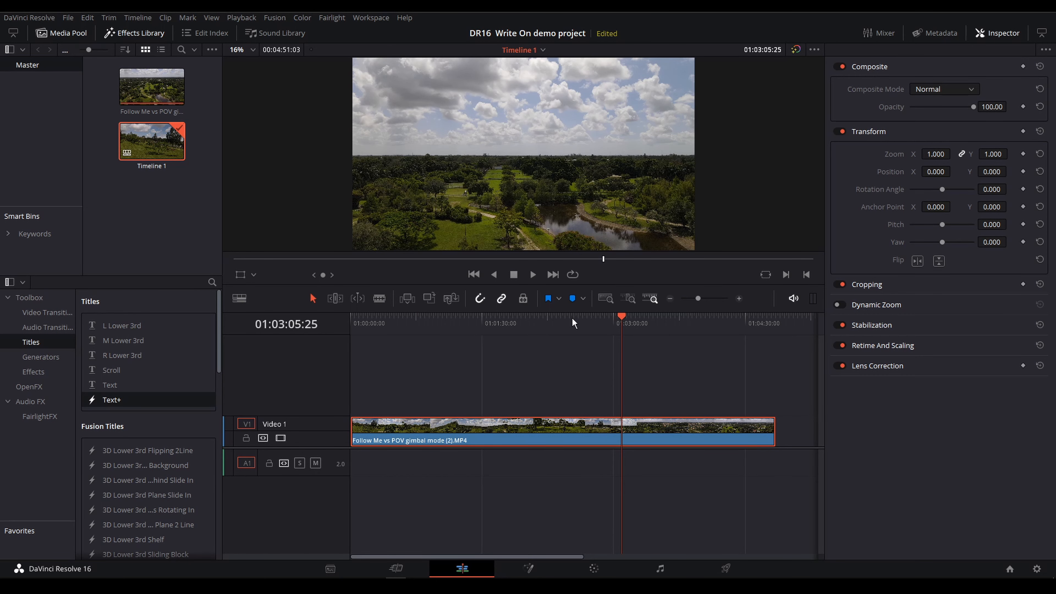
click(130, 34)
click(134, 33)
drag(108, 401, 189, 393)
drag(541, 375, 607, 390)
scroll(636, 402, up, 8)
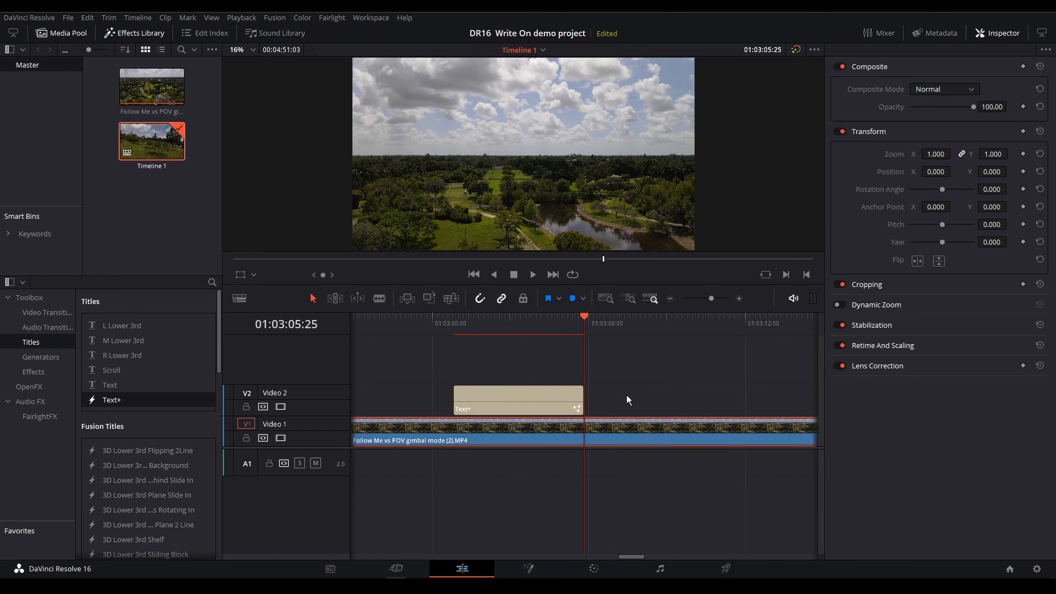
Replace the Text+ title's default text with the copied High Flight poem
click(479, 407)
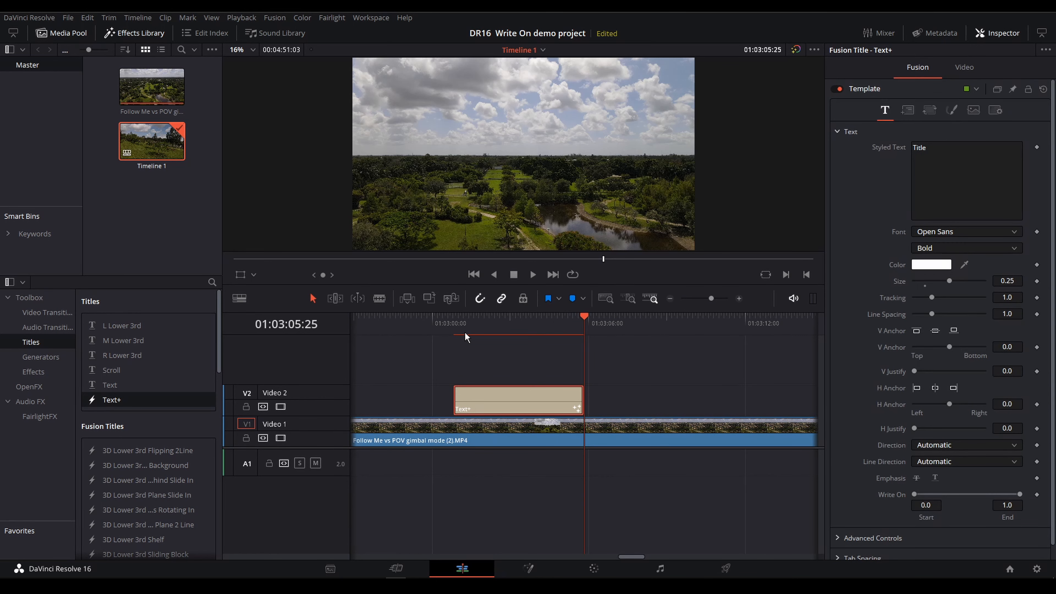
click(1004, 34)
click(1003, 35)
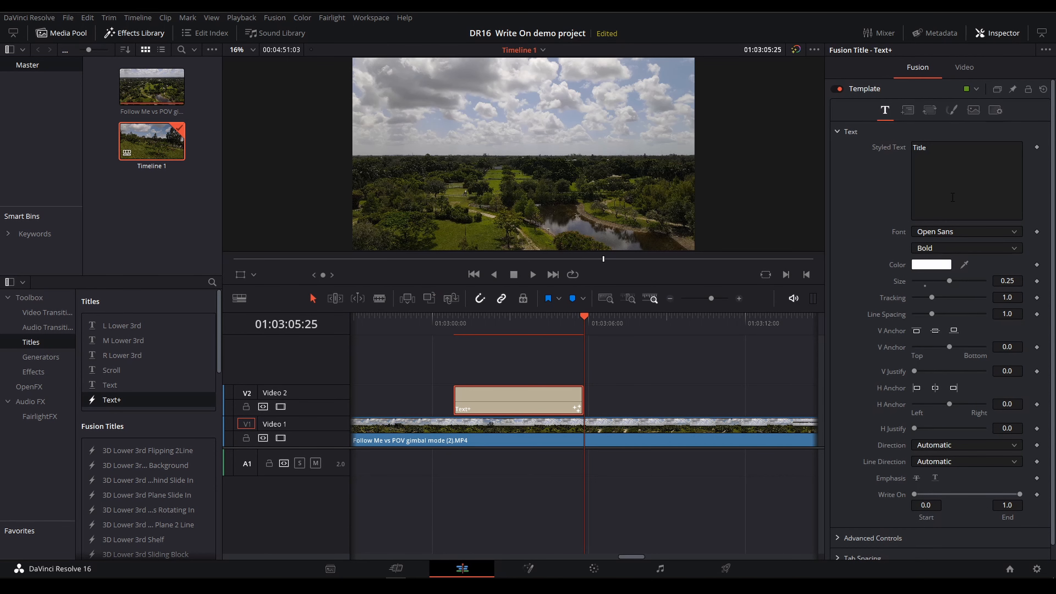
drag(934, 151, 915, 150)
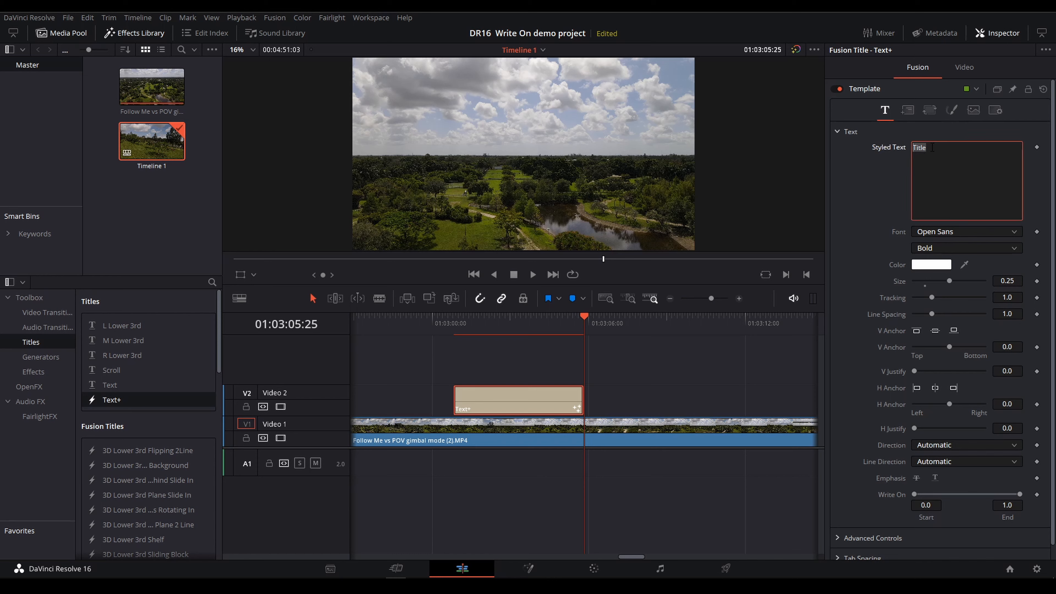
right_click(921, 150)
mouse_move(936, 160)
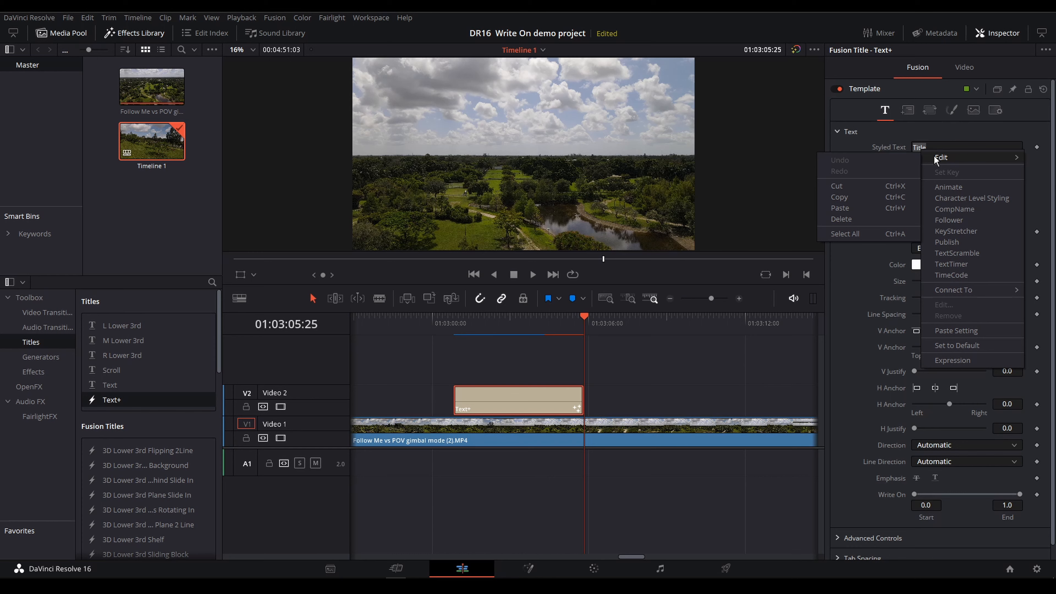
click(841, 208)
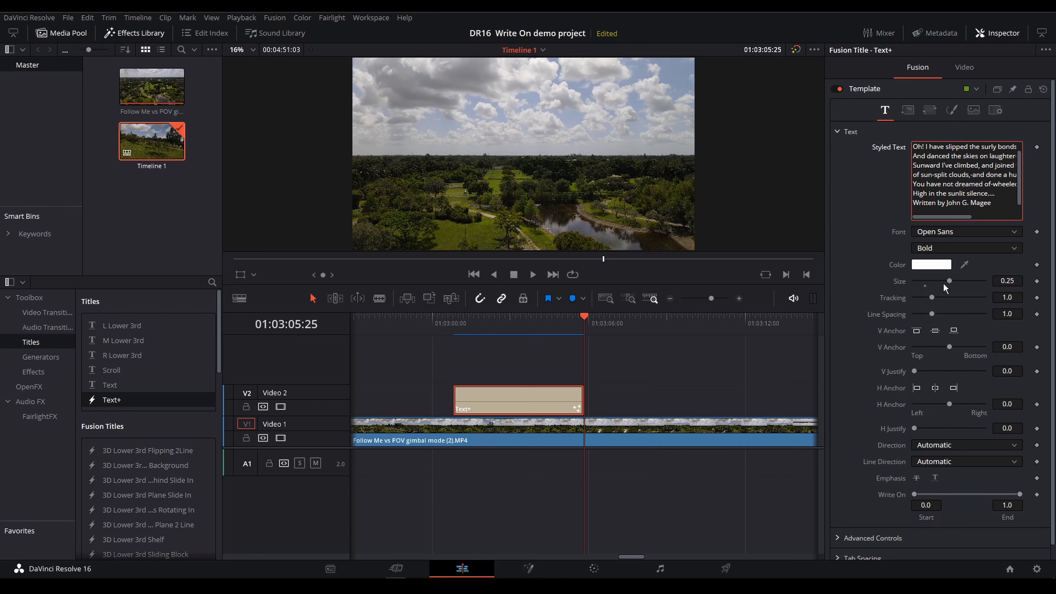
Reduce the poem's text size to 0.0512, with the playhead at the title's start at 01:03:00:25
click(465, 324)
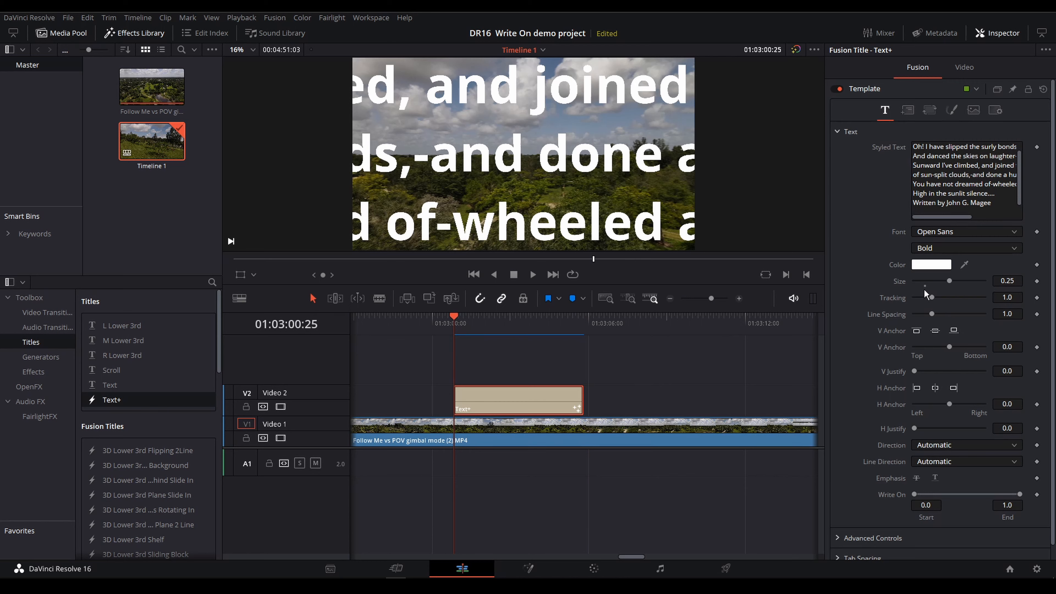
drag(950, 284, 922, 285)
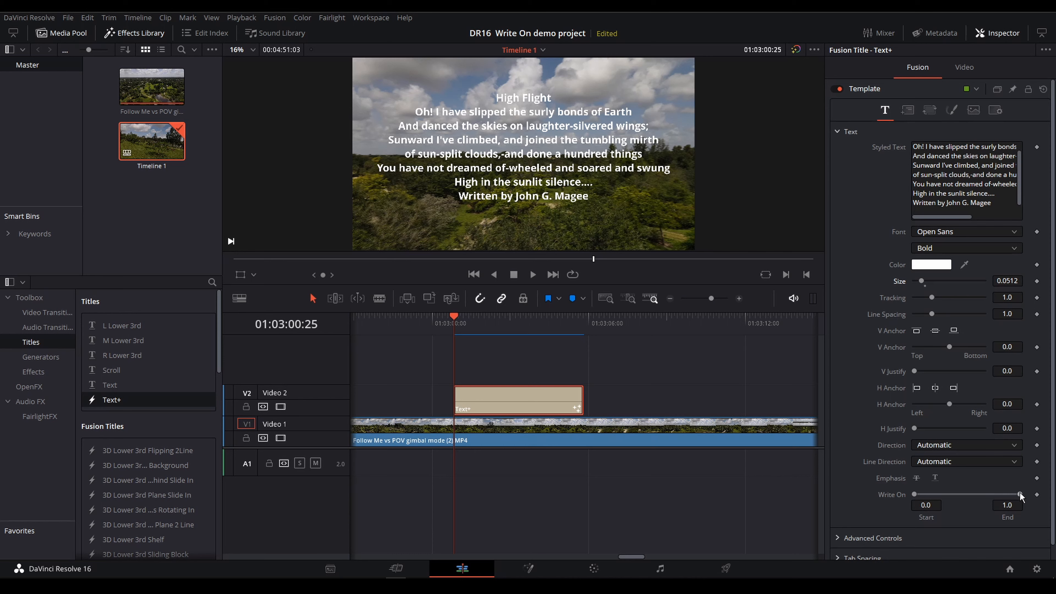
mouse_move(1021, 495)
mouse_down()
mouse_move(921, 496)
mouse_move(1027, 495)
mouse_up()
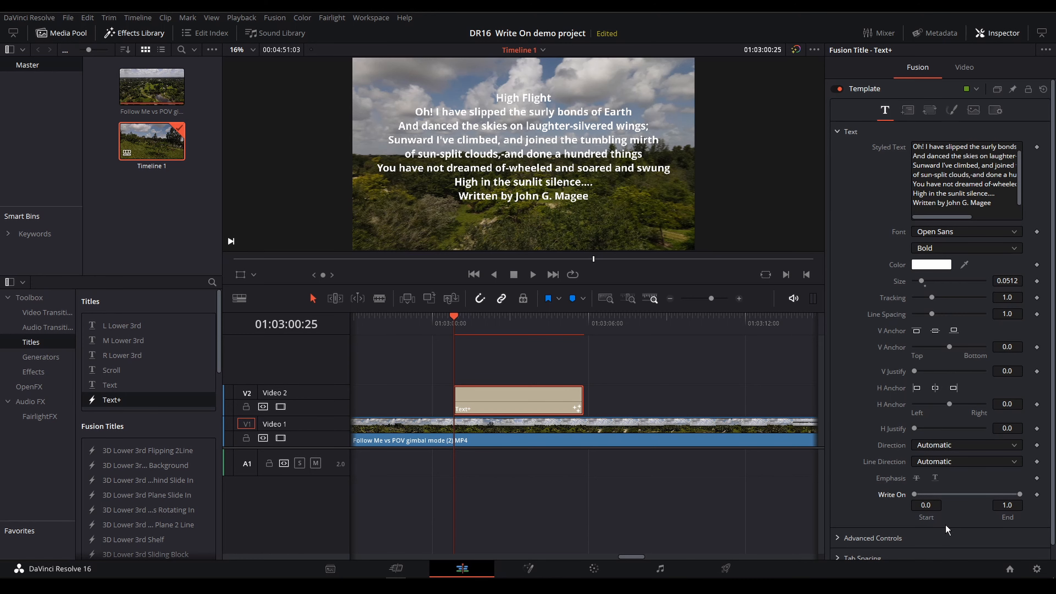
Open the title on the Fusion page and scale its keyframe view to fit
click(531, 566)
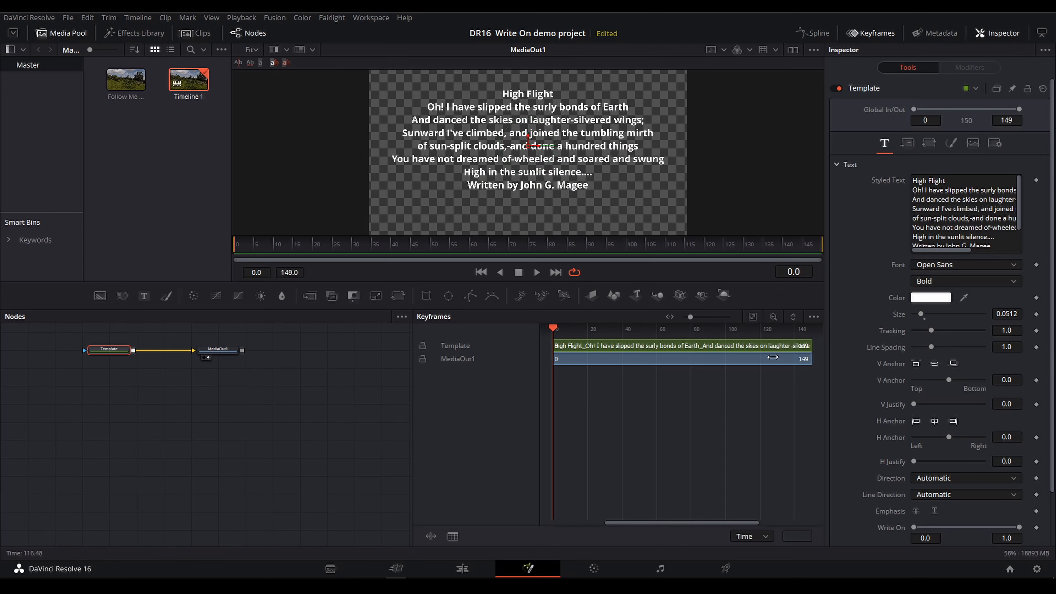
click(875, 33)
click(875, 33)
right_click(653, 414)
mouse_move(669, 426)
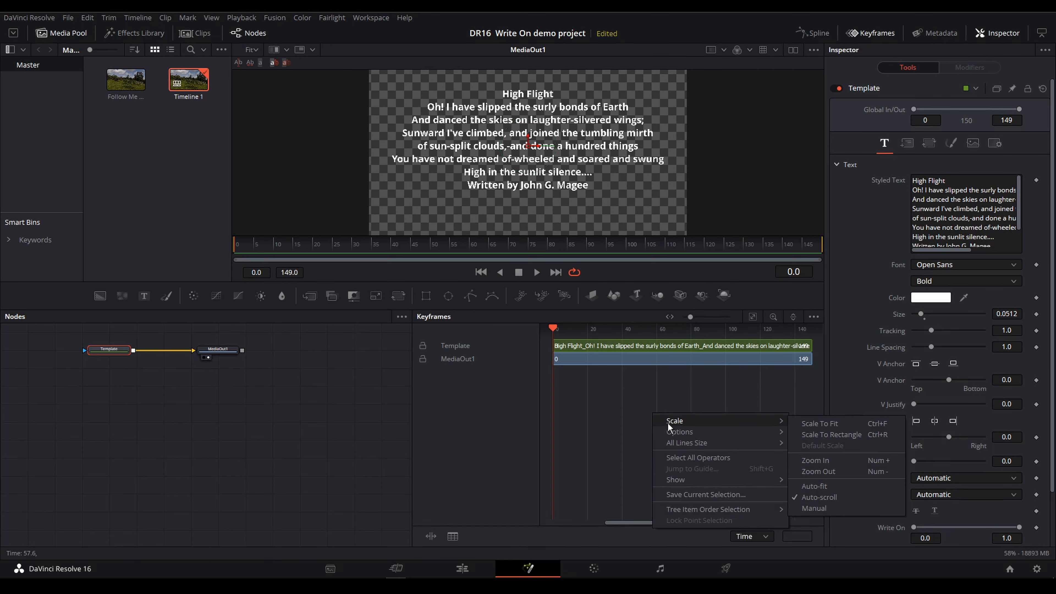
click(832, 423)
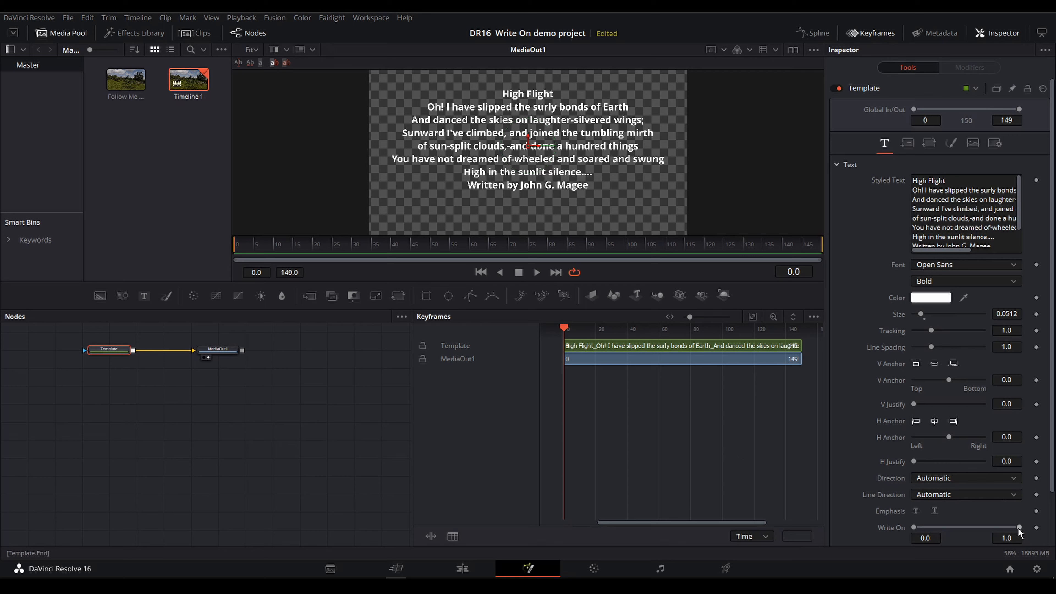
Set the title's Write On end to 0.0 at frame 0 and keyframe it
mouse_move(1019, 528)
mouse_down()
mouse_move(915, 529)
mouse_move(1024, 537)
mouse_up()
drag(1019, 533, 918, 536)
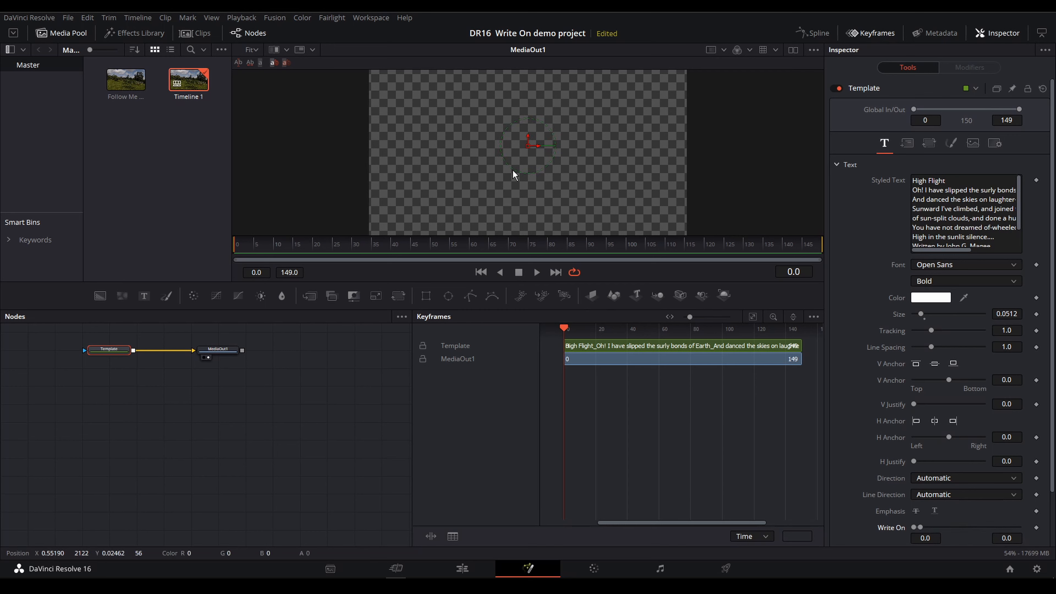
click(1037, 528)
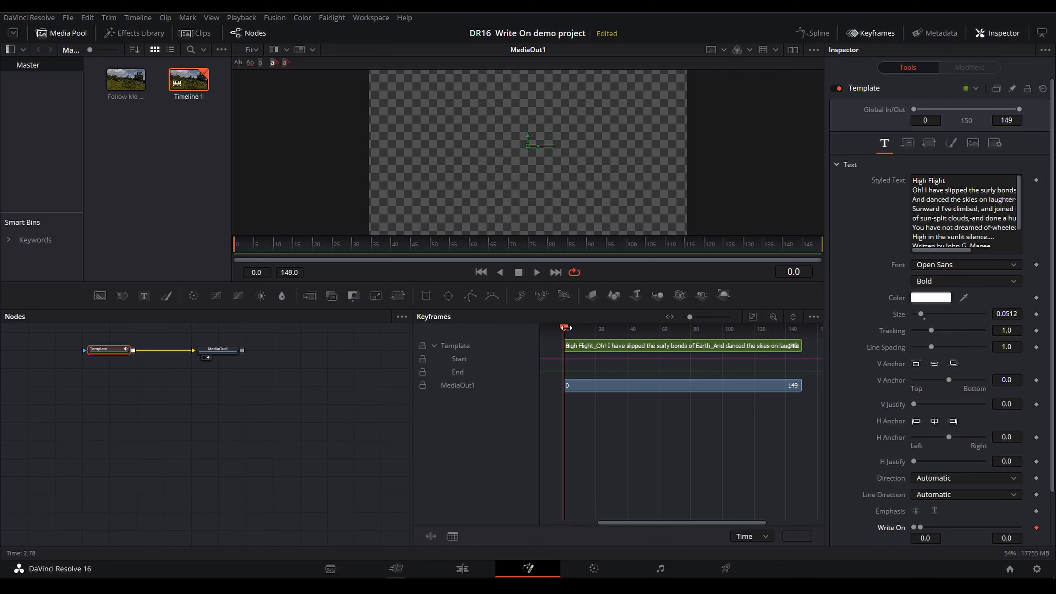
Keyframe the Write On end at 1.0 on frame 90 and preview the animation
drag(563, 332, 707, 333)
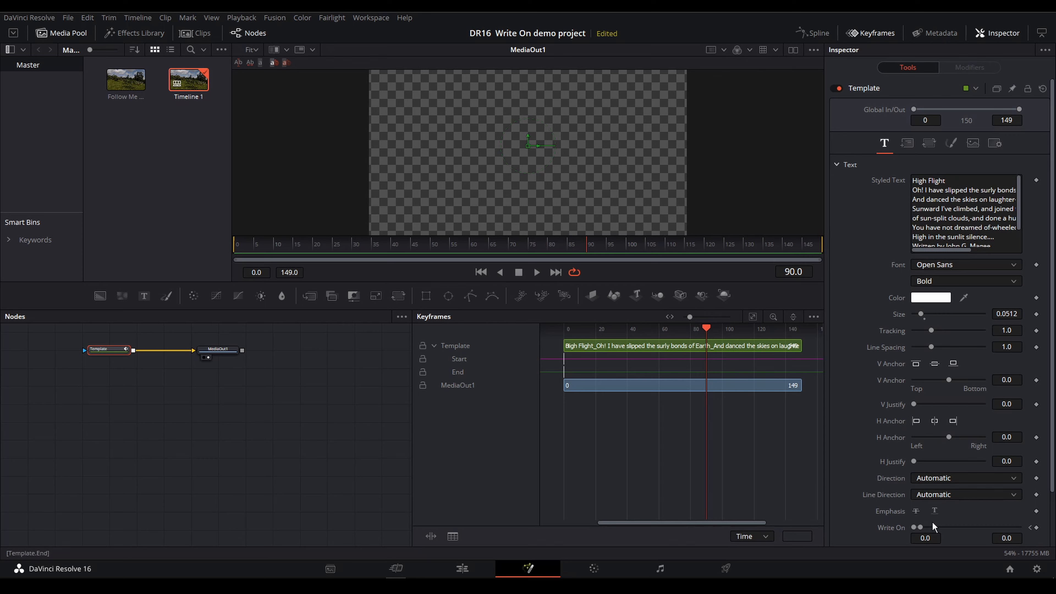
drag(921, 528, 1022, 528)
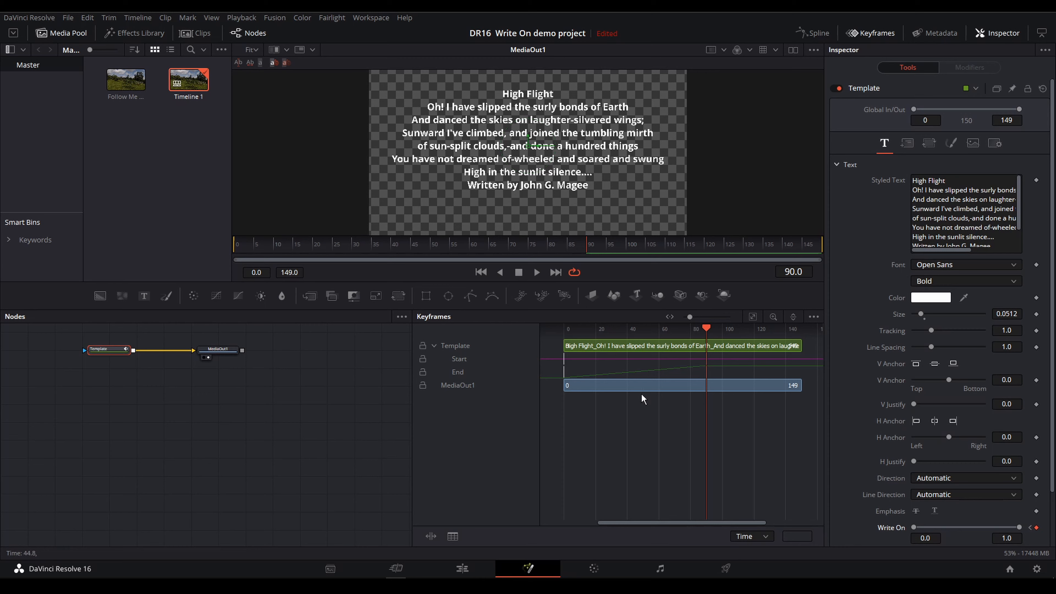
click(537, 273)
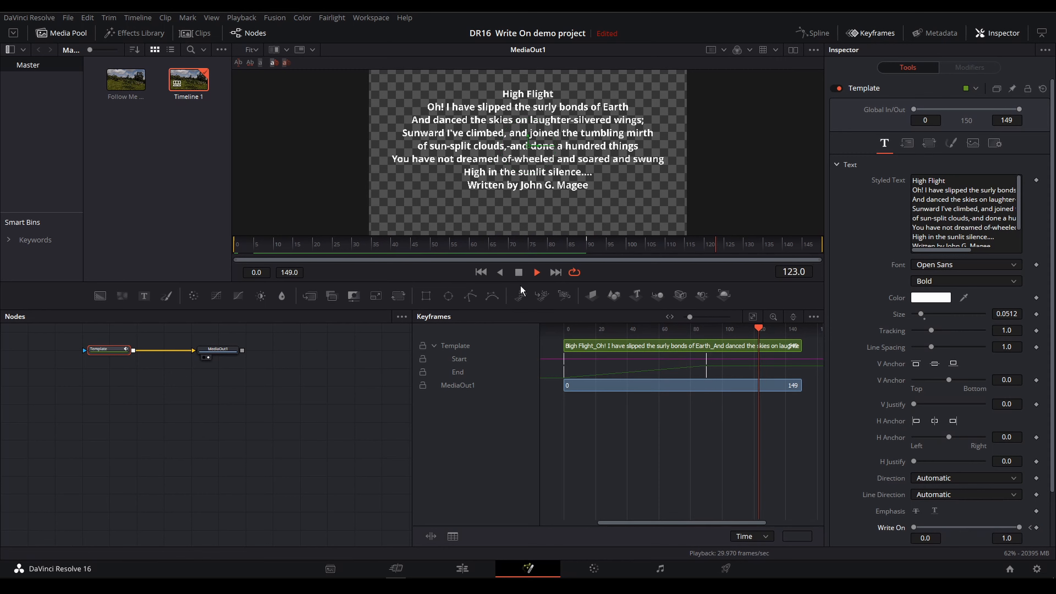
key(space)
Slow the reveal by moving the Write On End keyframe to frame 120, and preview the animation
drag(704, 377, 755, 375)
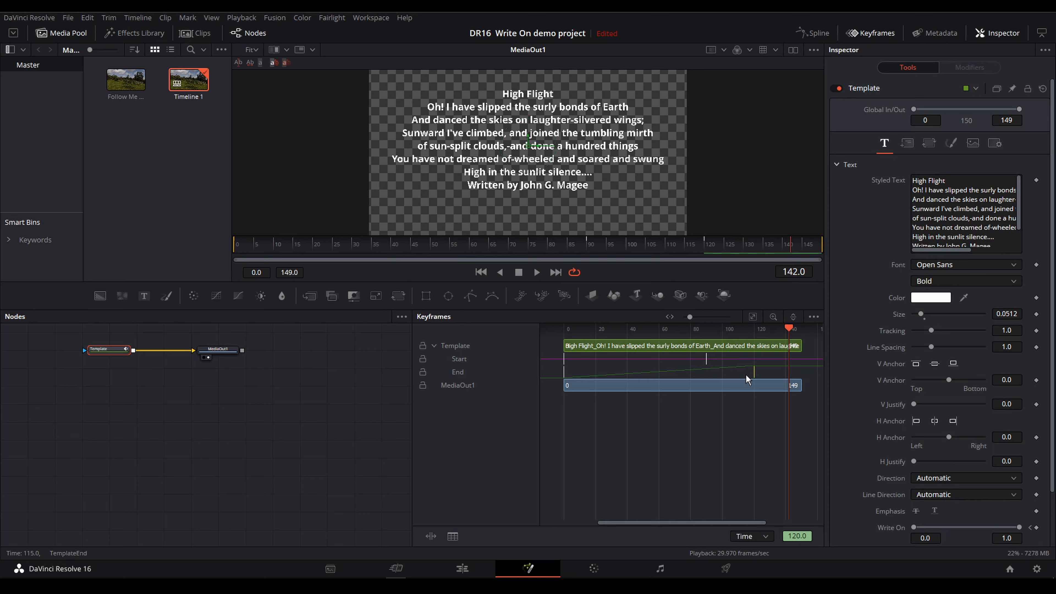
key(space)
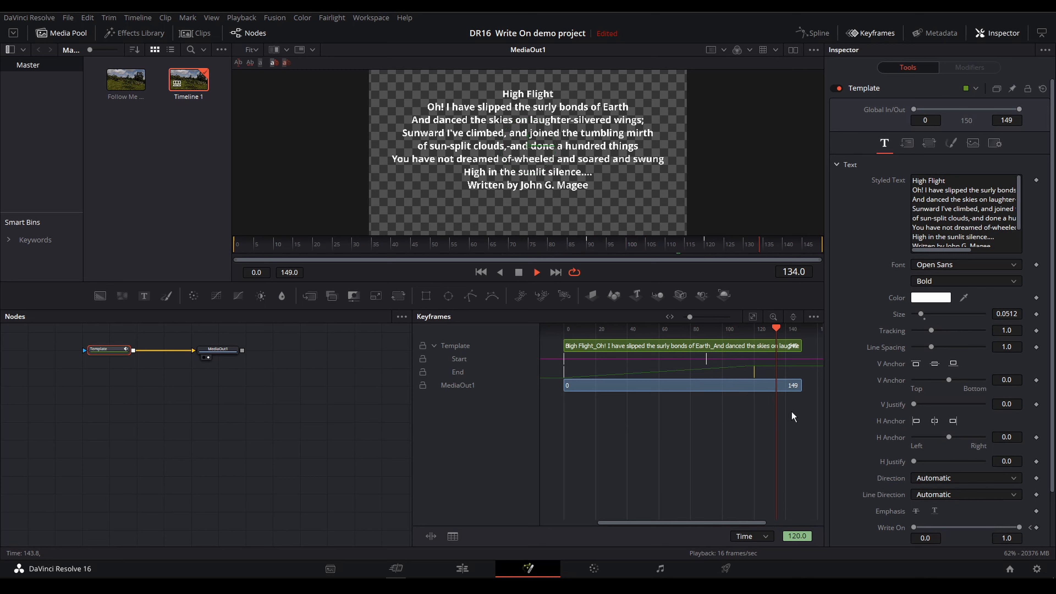
click(519, 273)
Go back to the Edit page and extend the end of the Text+ title to a length of 00:00:06:22
click(462, 568)
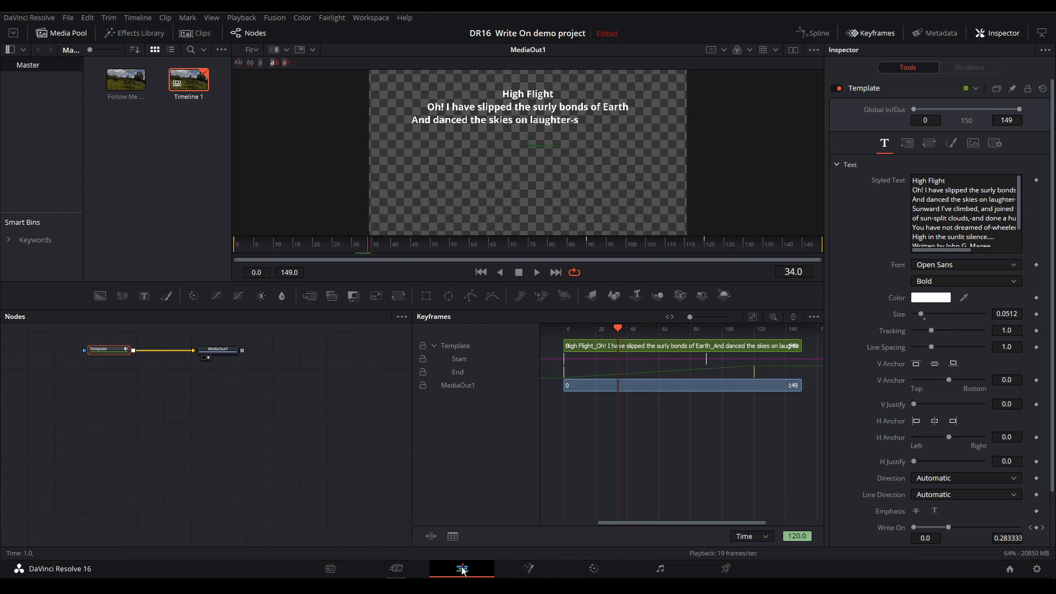
click(527, 406)
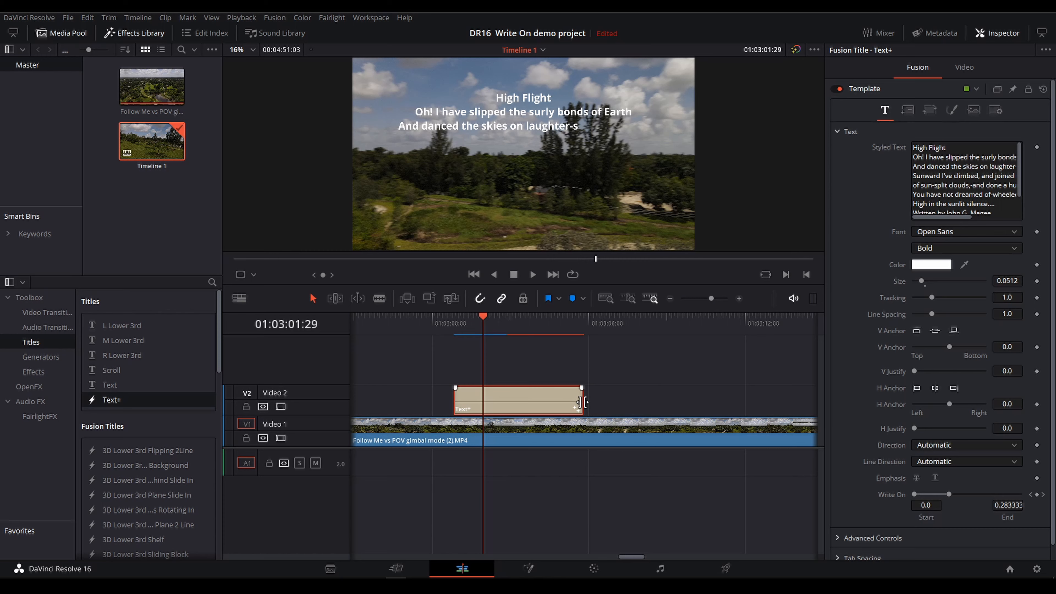
drag(582, 402, 628, 402)
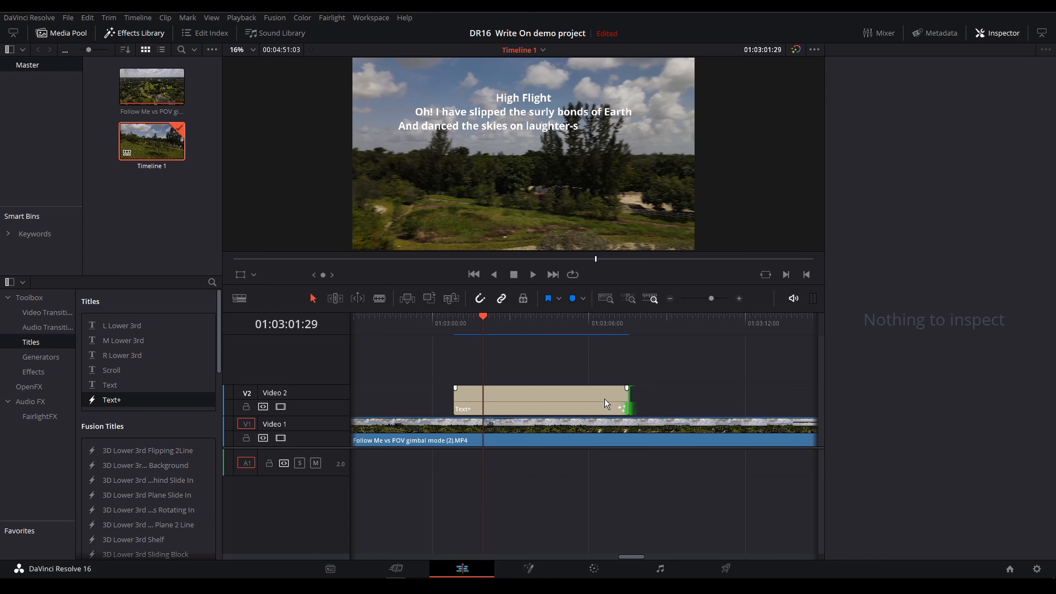
Change the Text+ title's clip duration to 00:00:12:22
click(524, 398)
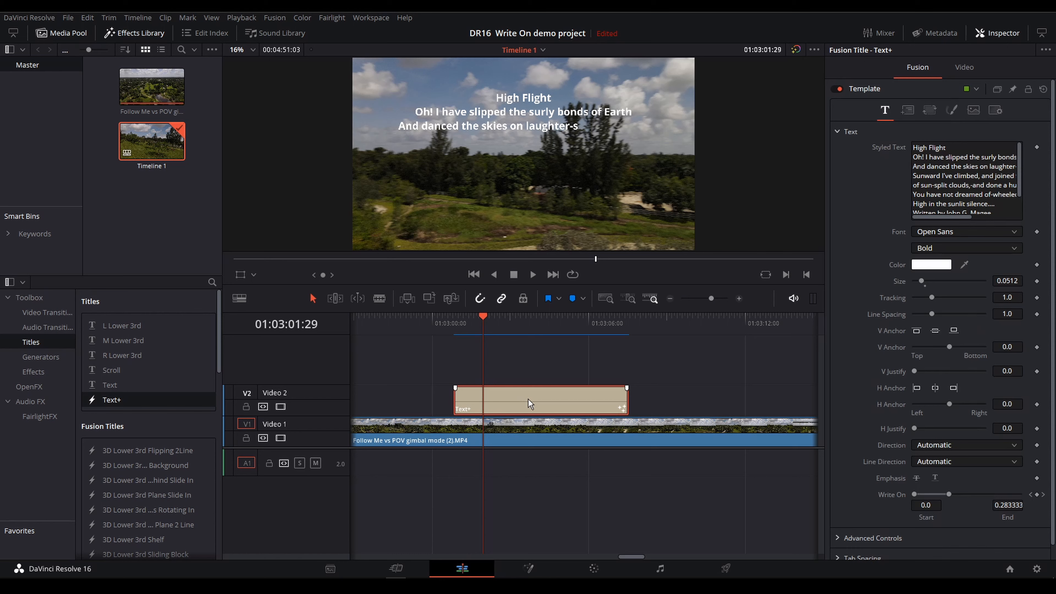
right_click(528, 398)
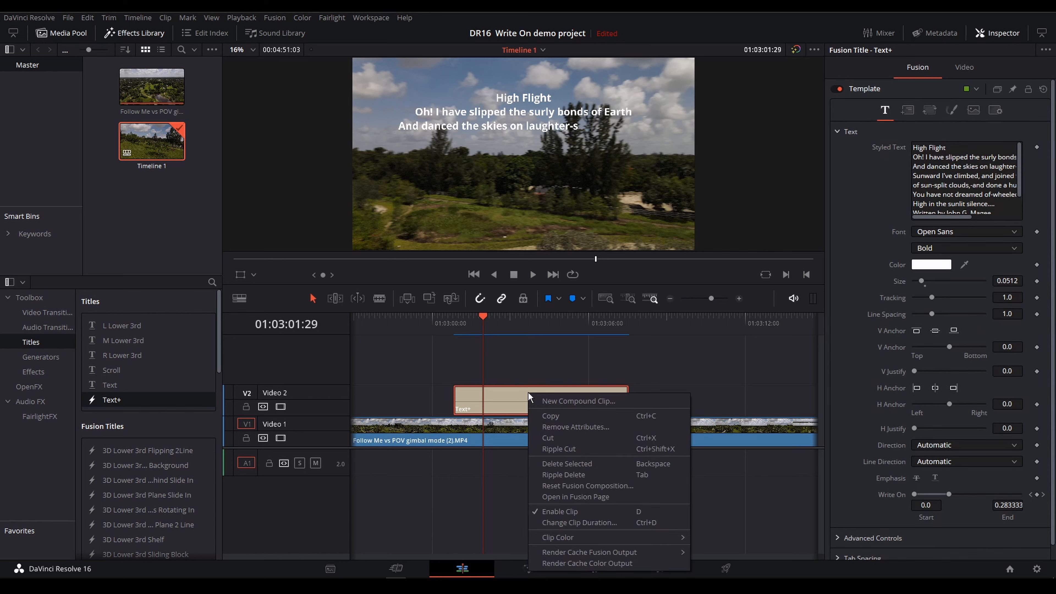
click(592, 524)
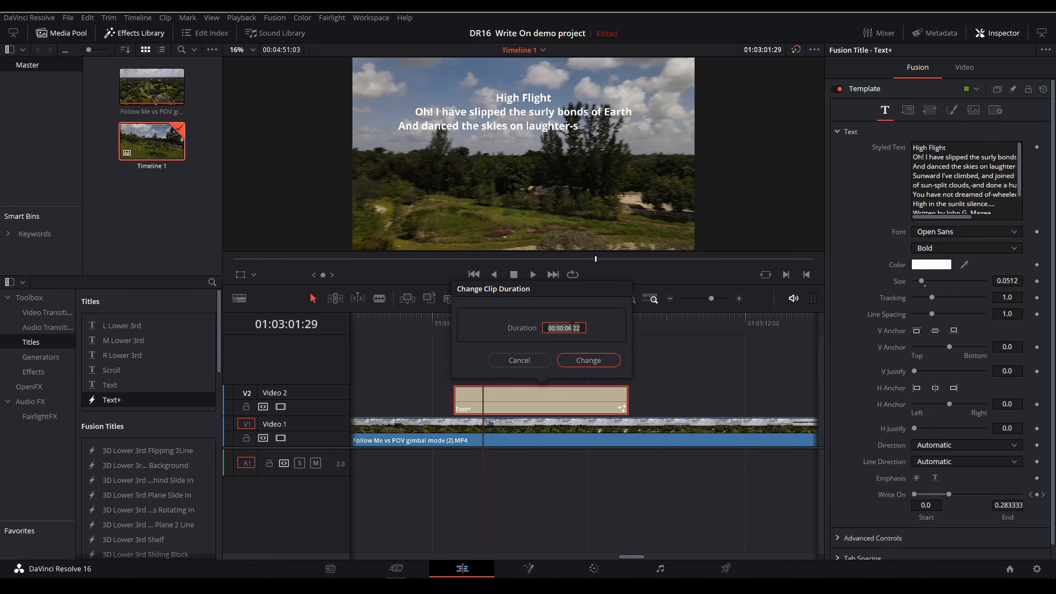
click(572, 327)
key(BackSpace)
key(BackSpace)
text(12)
click(591, 367)
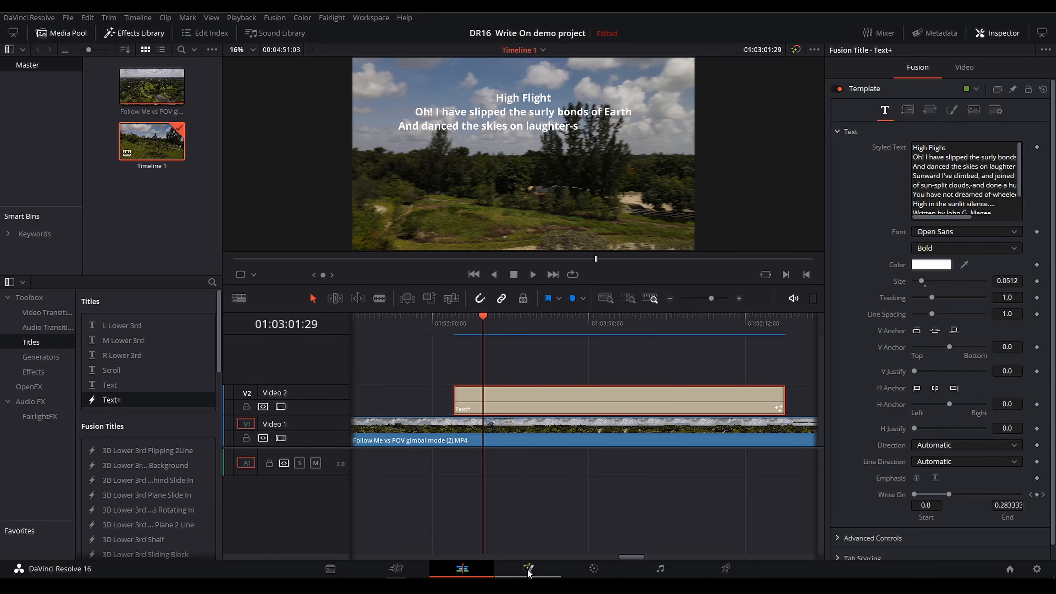
Open the lengthened title on the Fusion page, scale the keyframe view to fit, and play the animation
click(528, 569)
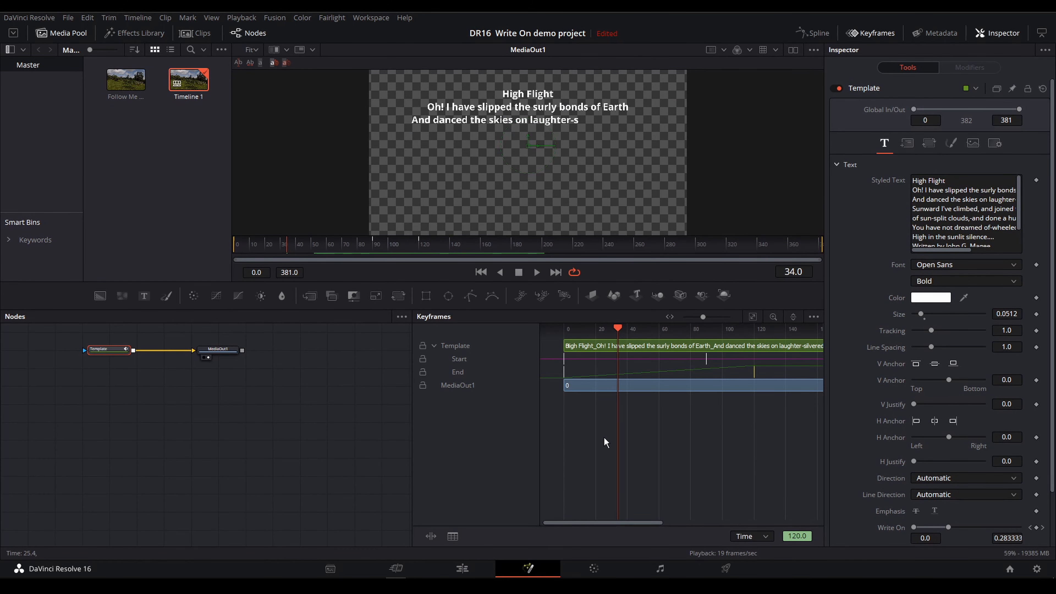
right_click(669, 434)
mouse_move(684, 440)
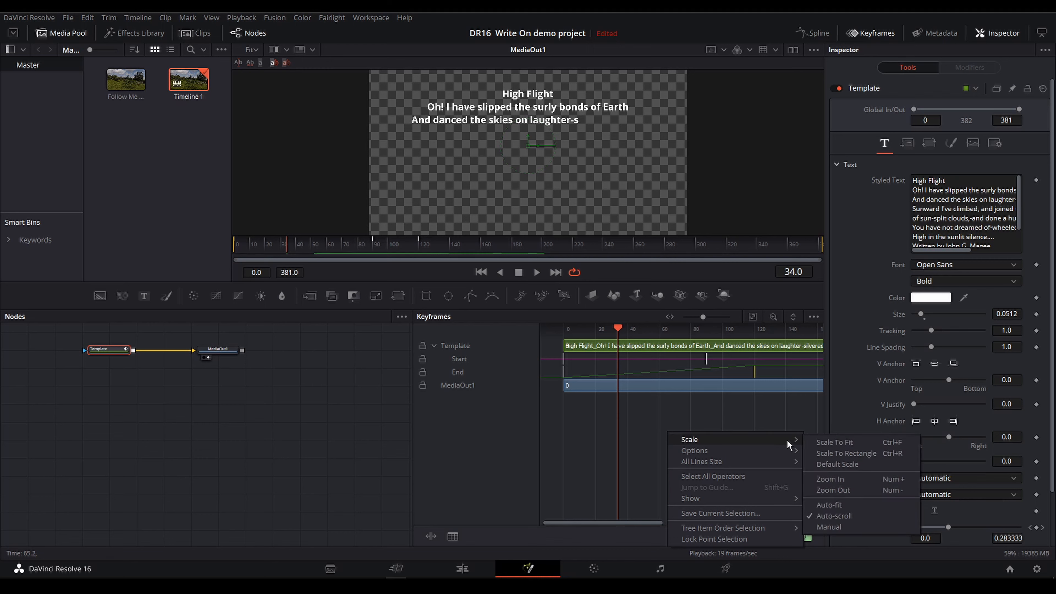
click(833, 443)
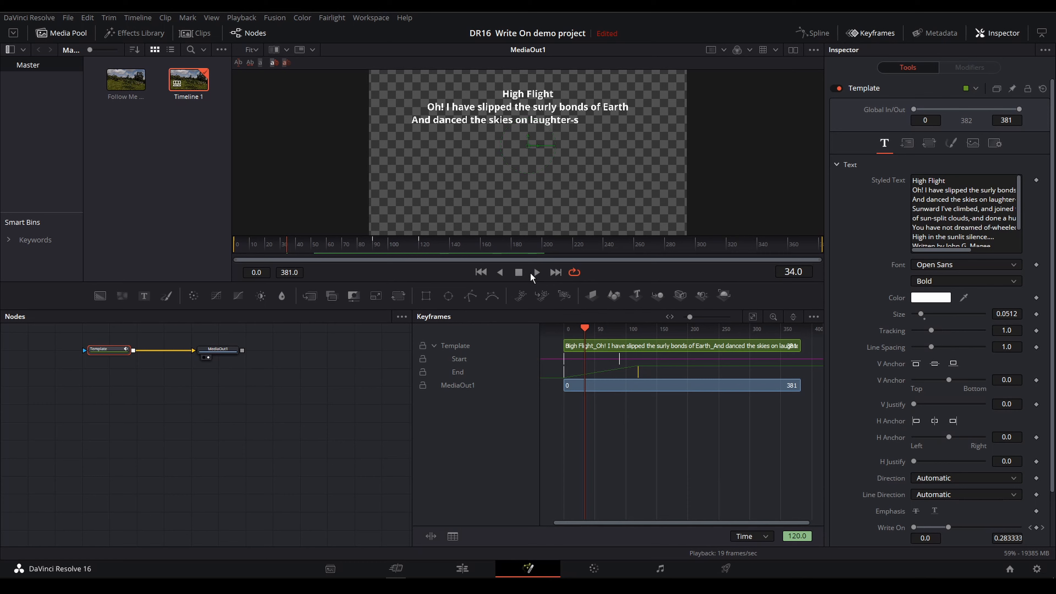
click(537, 273)
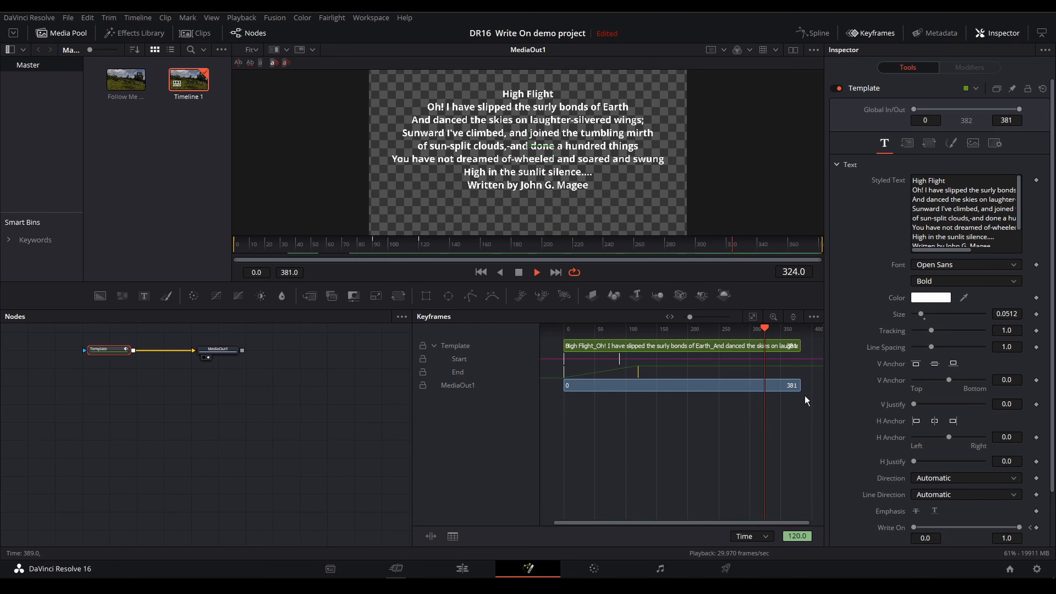
Back on the Edit page, duplicate the Text+ title further along the timeline and move the copy up to the Video 3 track
click(462, 569)
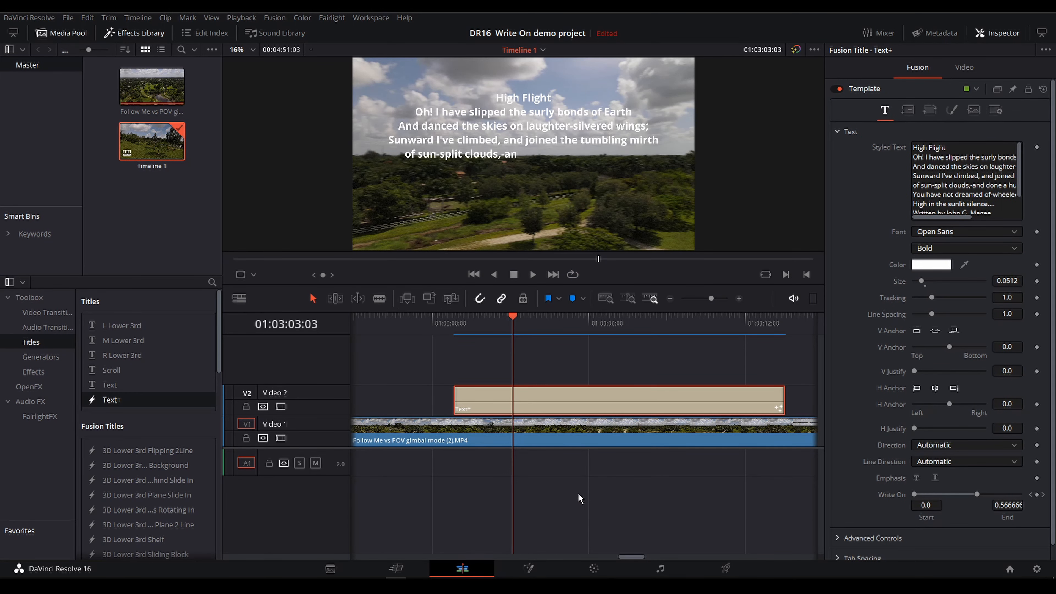
scroll(585, 495, down, 1)
scroll(584, 495, down, 3)
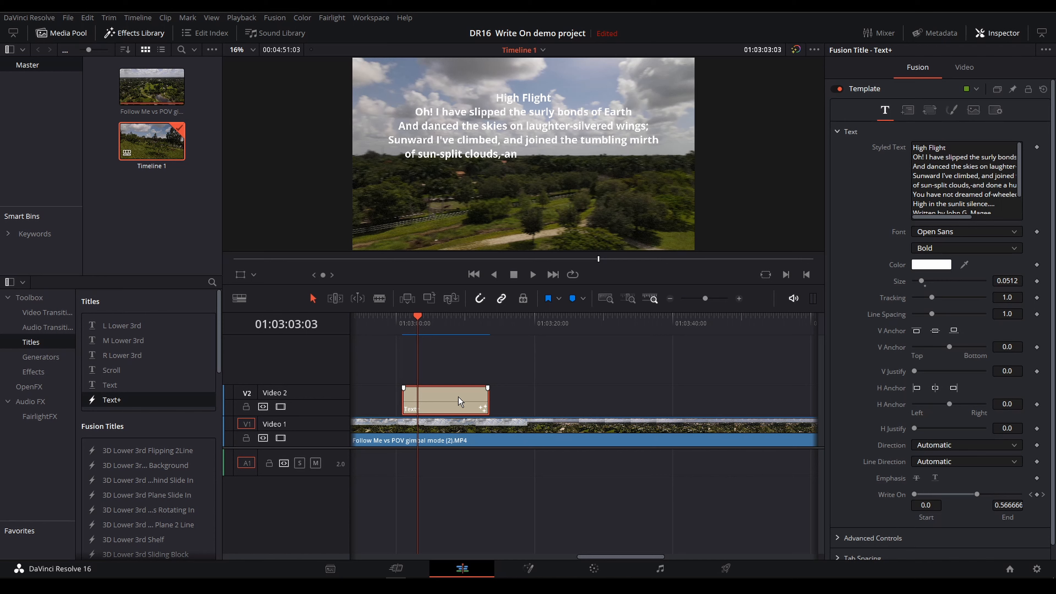
drag(459, 401, 624, 398)
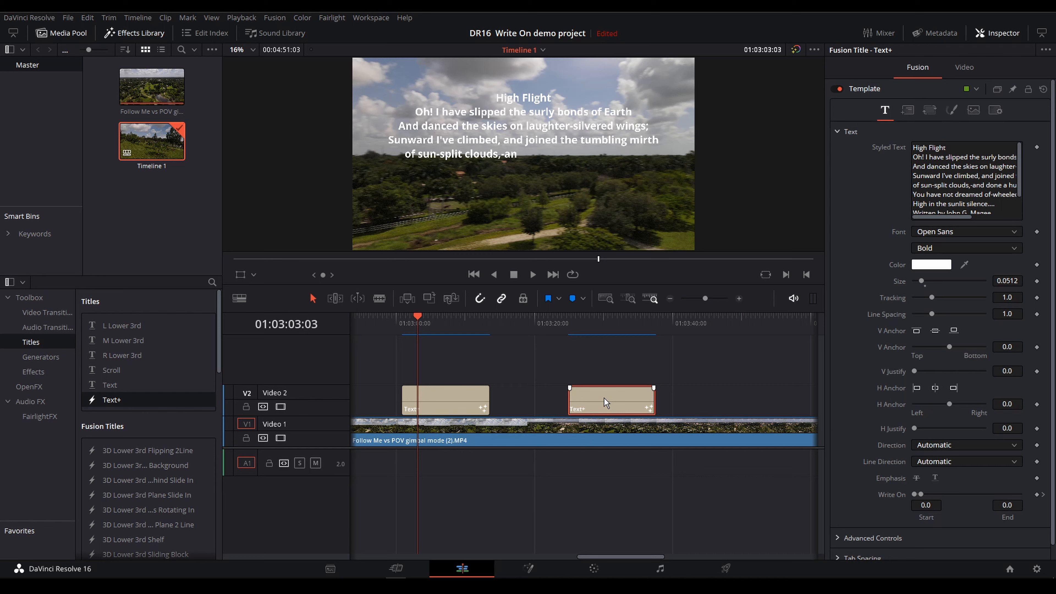
drag(604, 396, 603, 378)
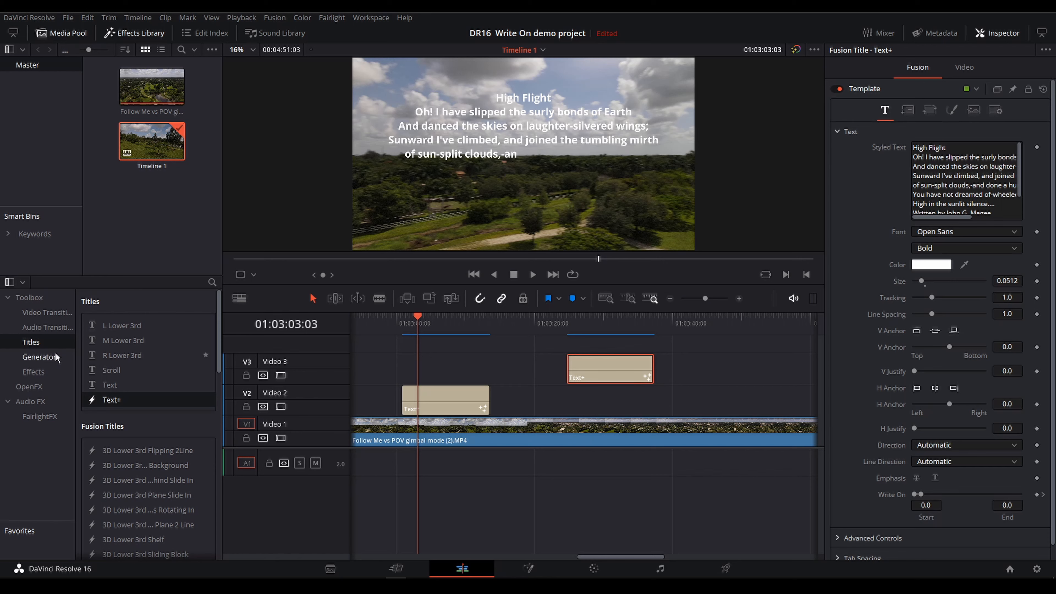
Add a Solid Color generator on Video 2 directly beneath the copied title, matching the title's length
click(38, 357)
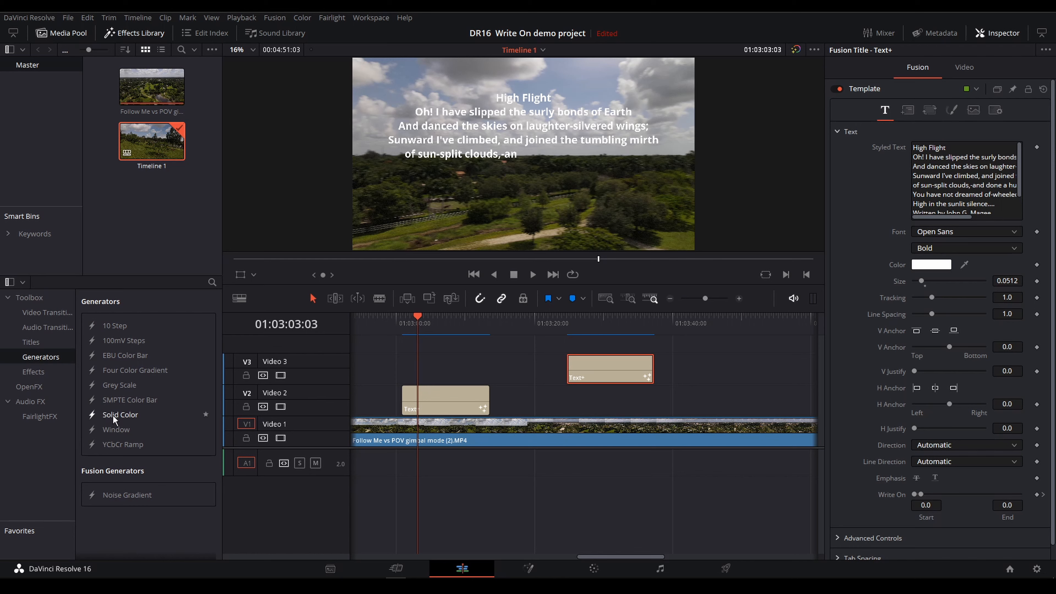
drag(113, 415, 696, 400)
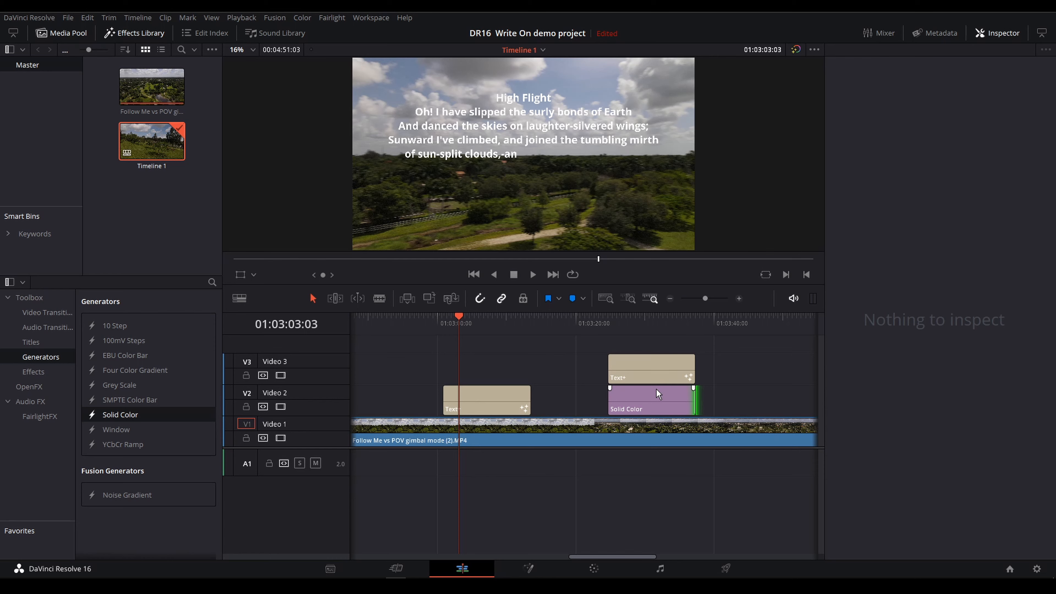
Set the Solid Color clip's color to light blue #aaaaff and lower its opacity to 44.35
click(644, 398)
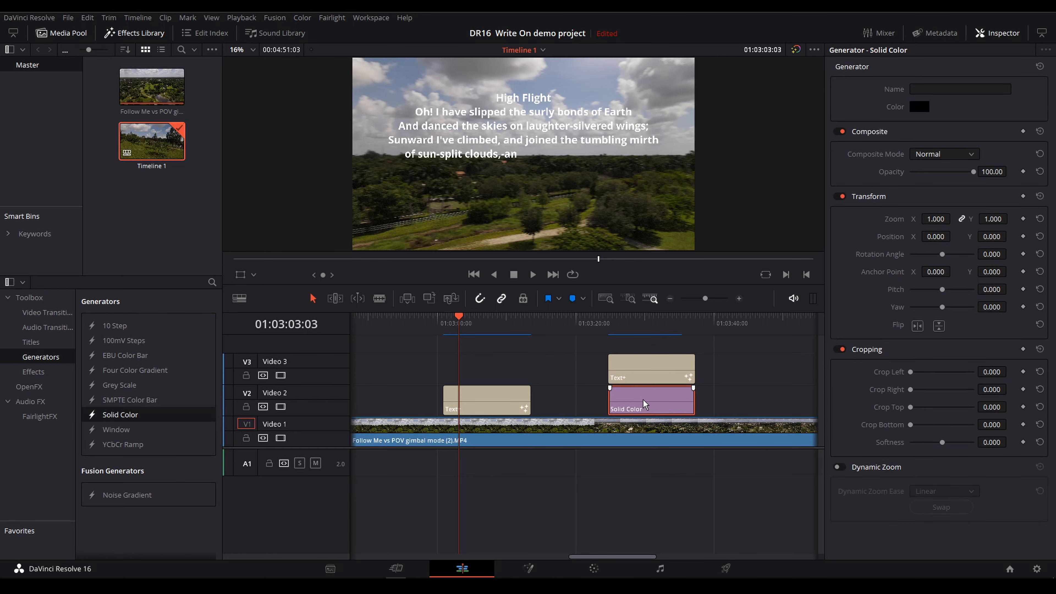
click(919, 107)
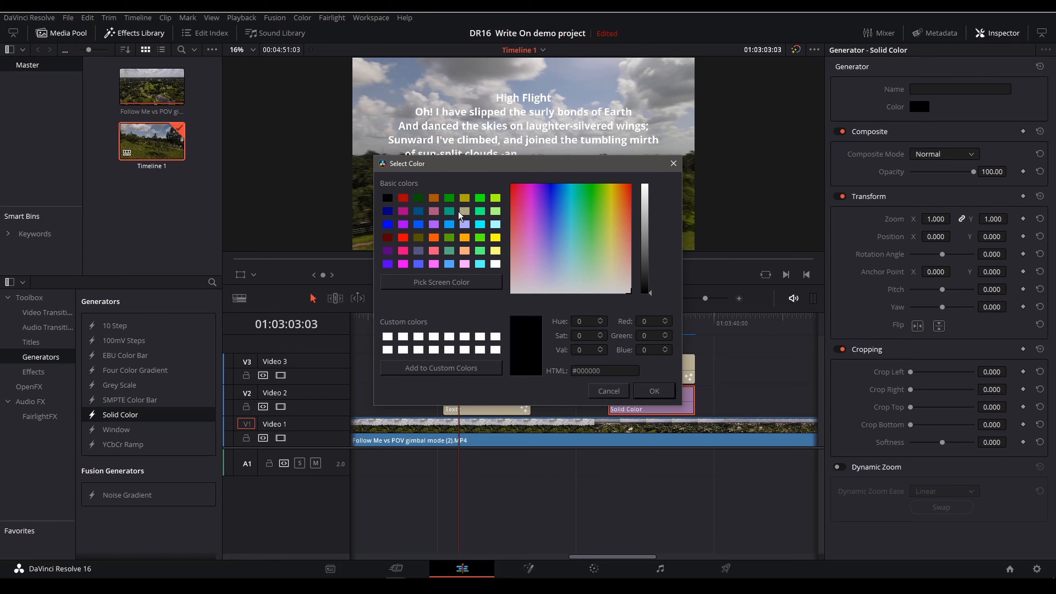
click(465, 225)
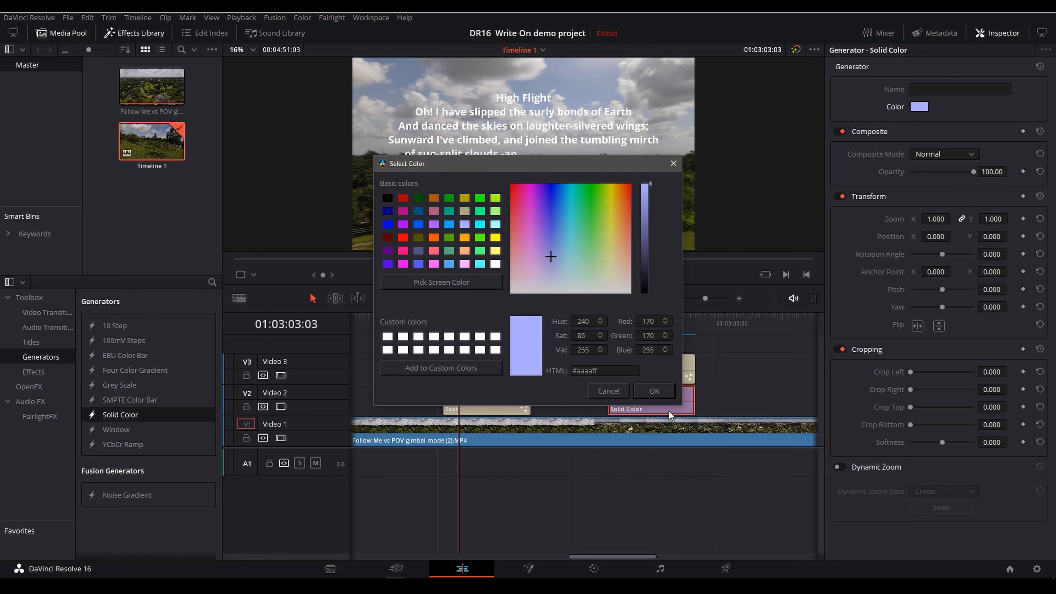
click(663, 395)
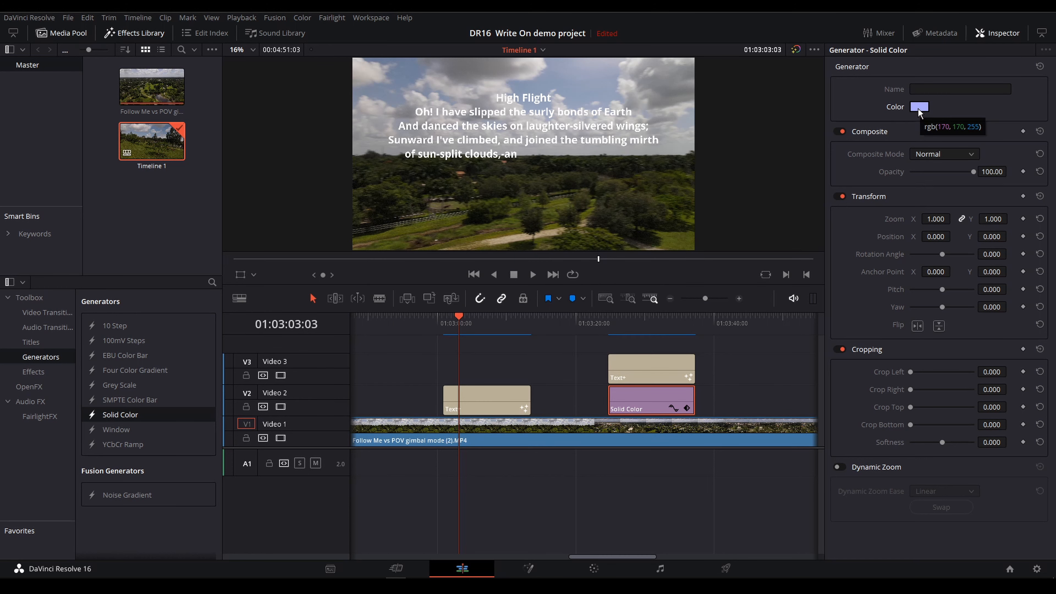
click(646, 403)
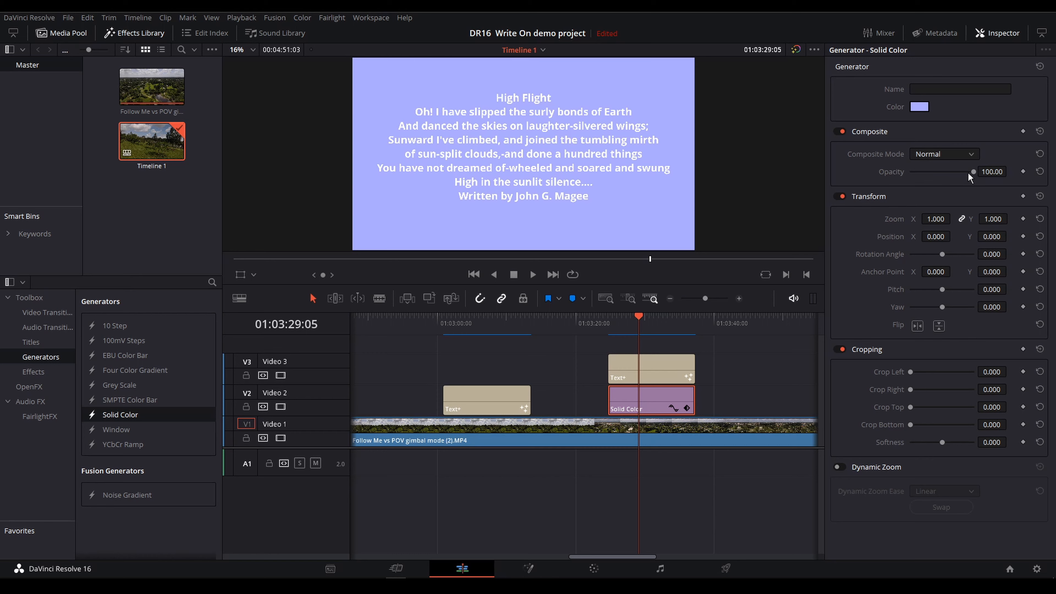
drag(974, 174, 941, 178)
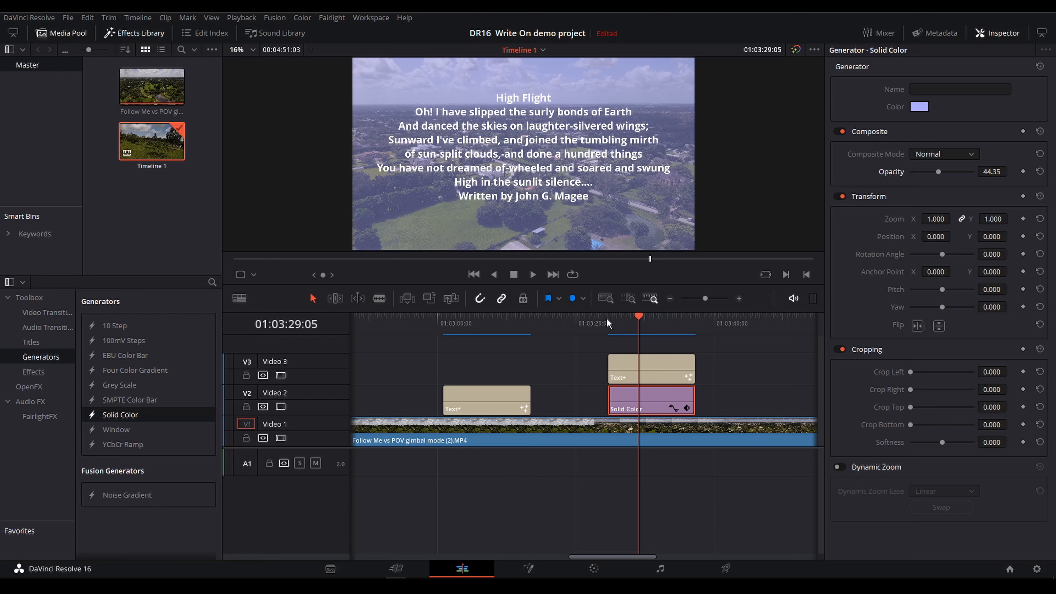
Play the copied title over its tinted background from the clip's start, then replay from 01:03:18:06, just before it
key(Up)
key(space)
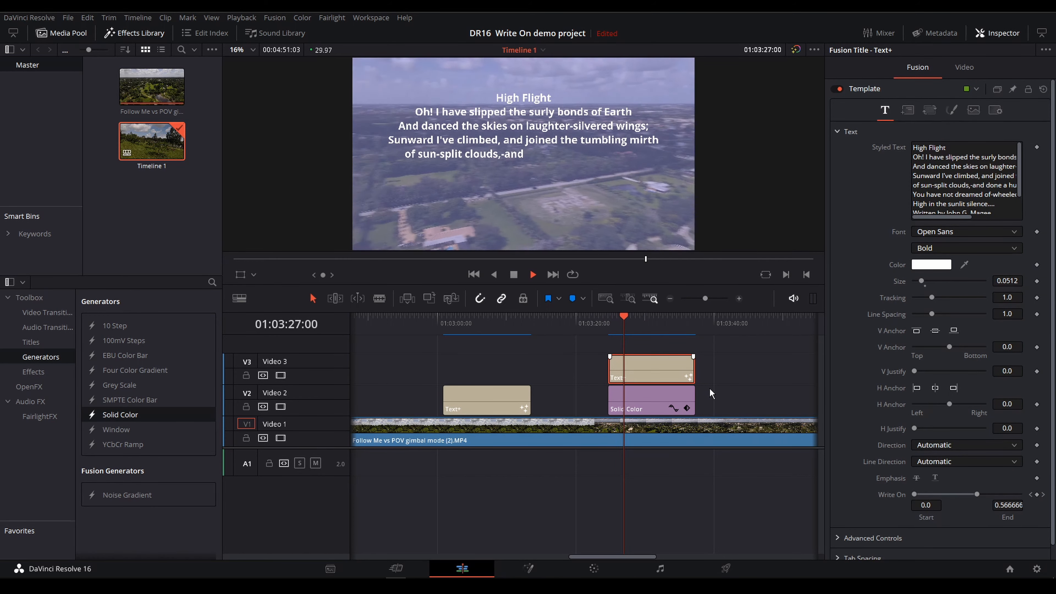
key(Down)
click(742, 399)
click(563, 320)
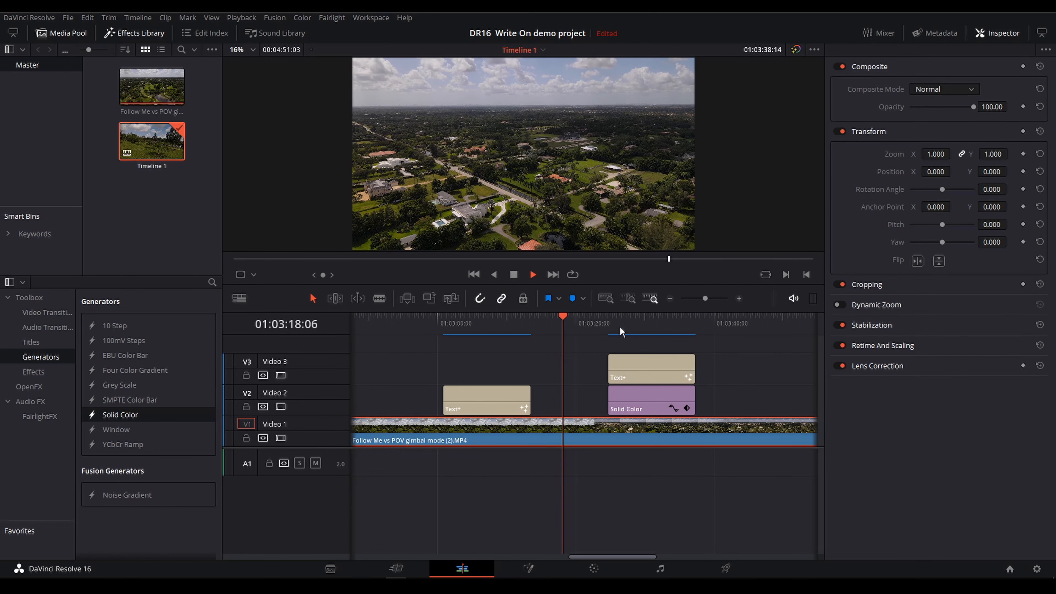